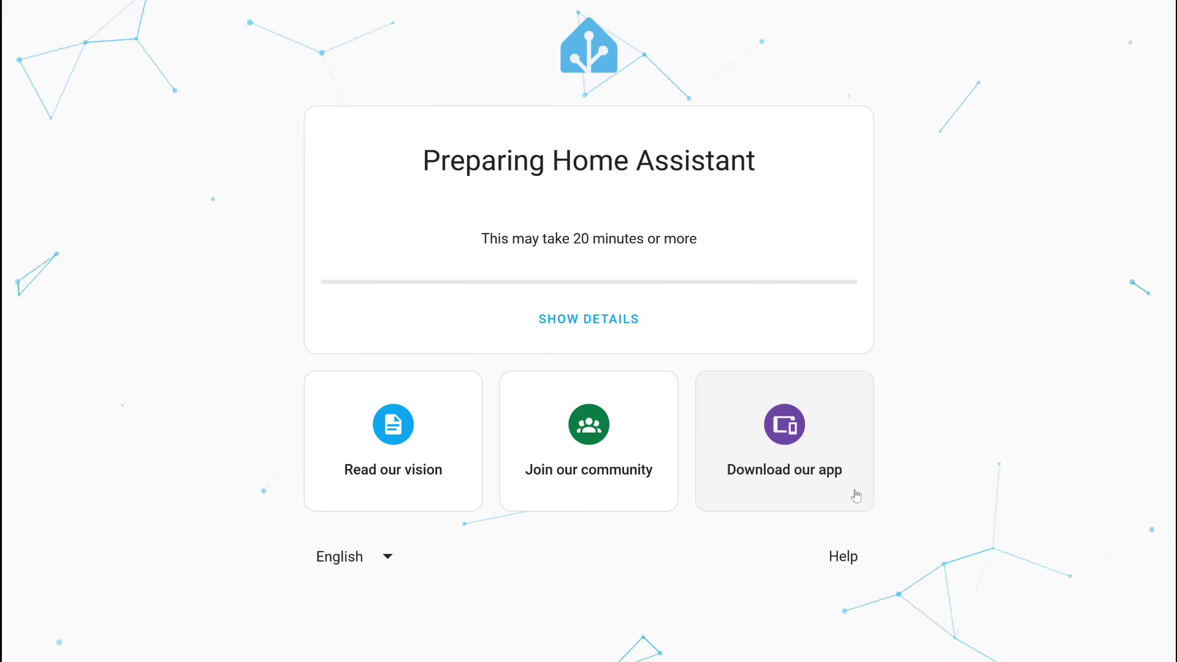
# Check the language list, keep English, and wait for the Welcome page to appear
pyautogui.click(391, 559)
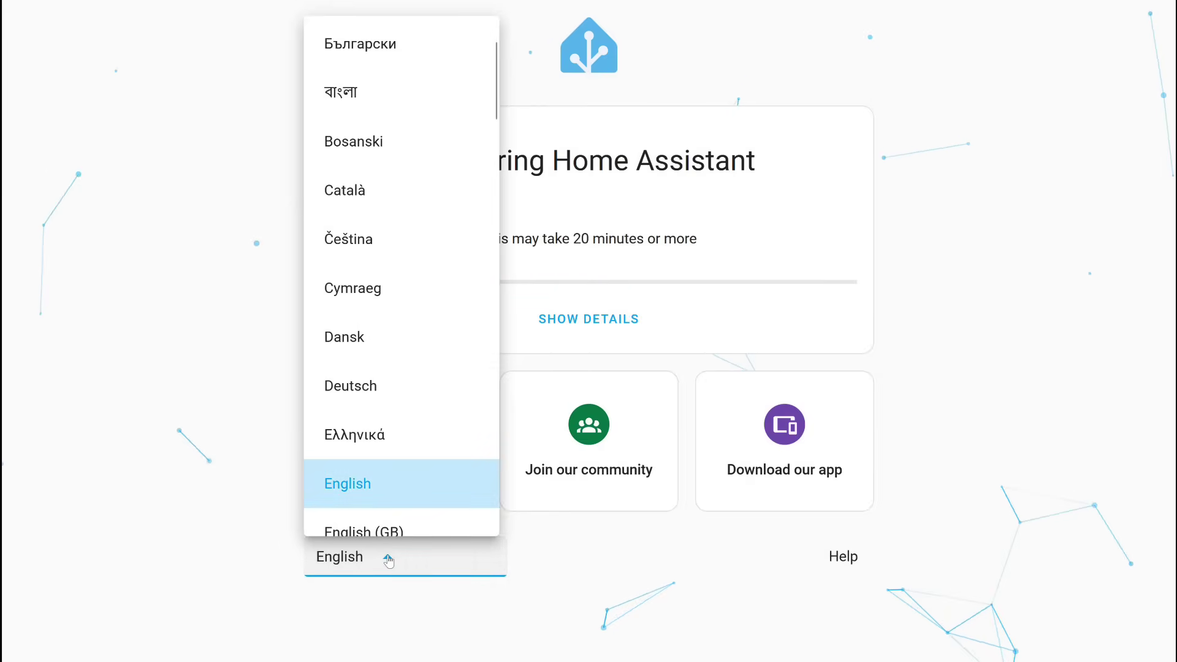
pyautogui.scroll(-5, 413, 400)
pyautogui.scroll(-7, 413, 399)
pyautogui.scroll(-5, 413, 399)
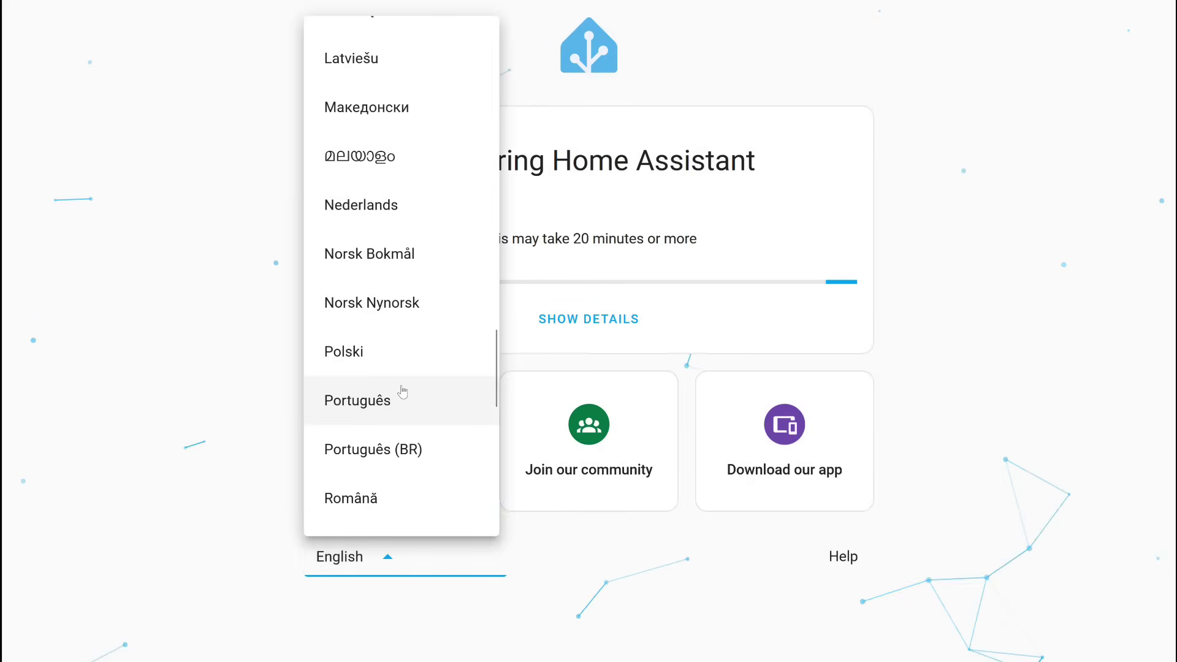
pyautogui.scroll(7, 408, 420)
pyautogui.scroll(7, 438, 374)
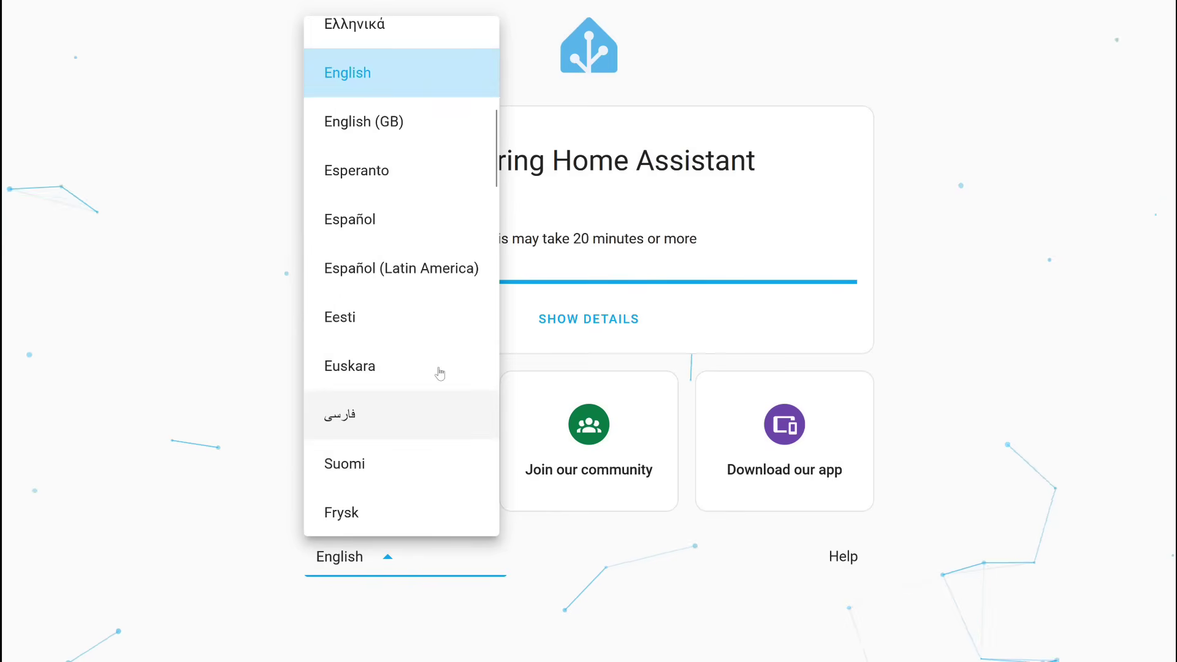
pyautogui.click(198, 344)
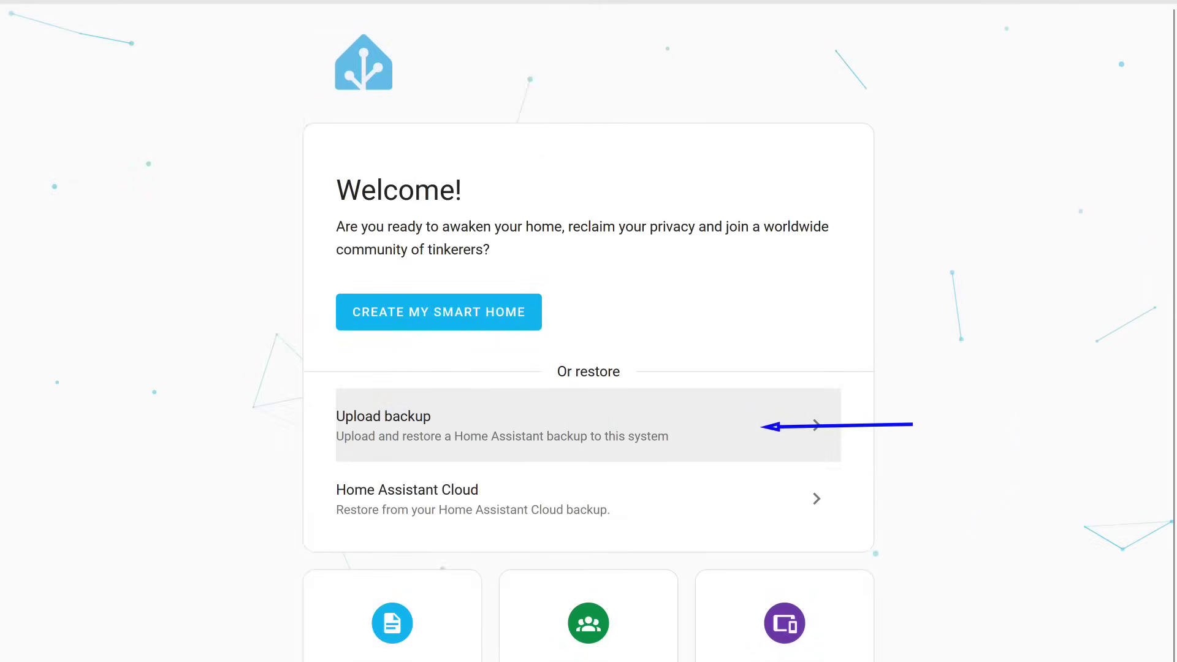